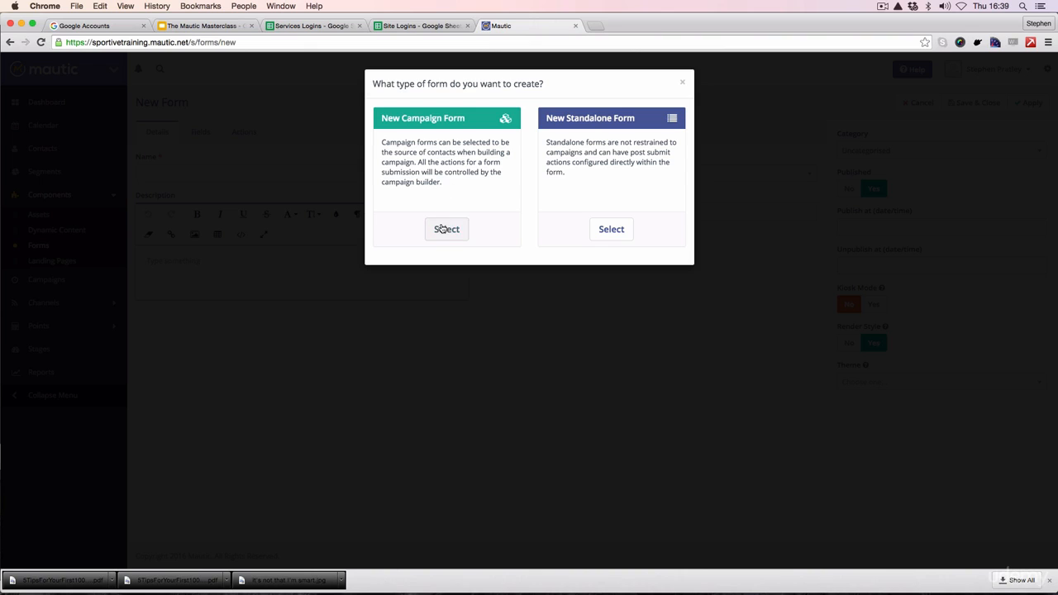
Step: Create a new campaign form and name it "5 Tips For Your First 100 Mile Sportive [form]"
left_click(447, 230)
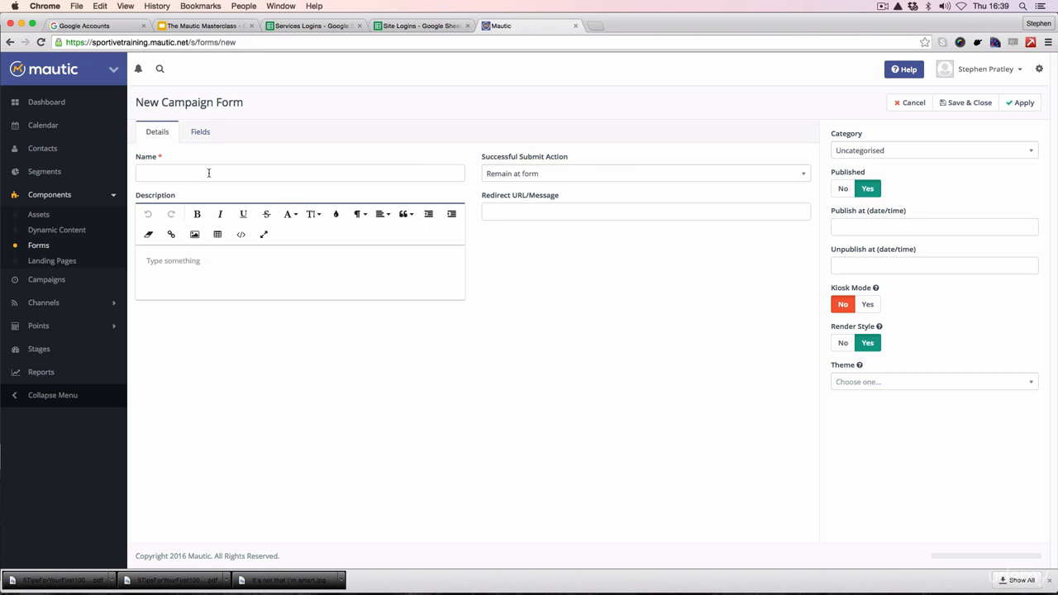
left_click(209, 172)
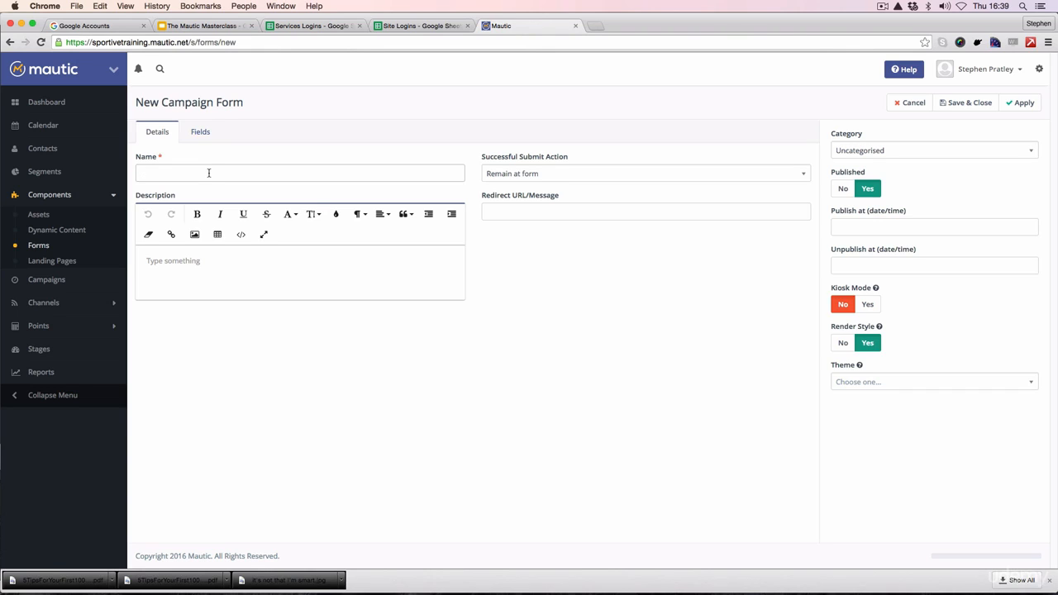
type("5")
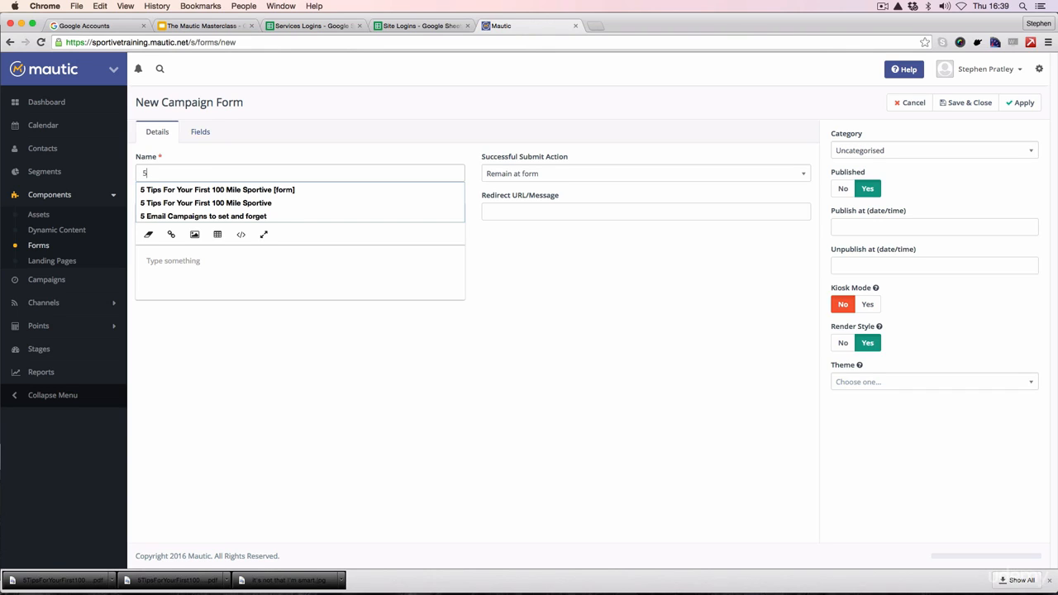
key("Down")
key("Return")
key("Tab")
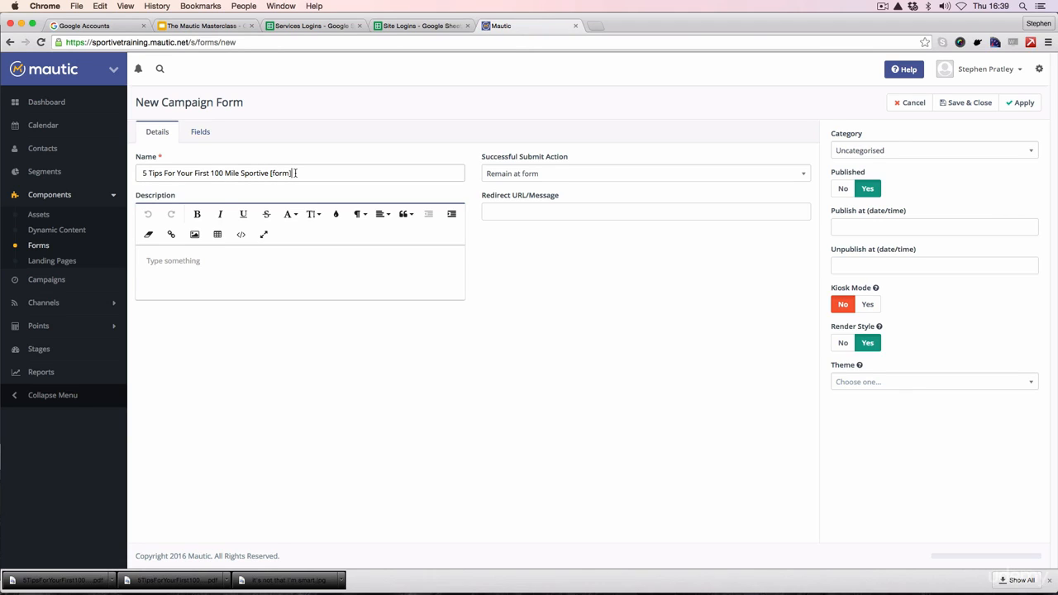
left_click(271, 173)
Step: Enter the form description: First signup page of the "5 Tips Campaign"
left_click(273, 259)
type("First")
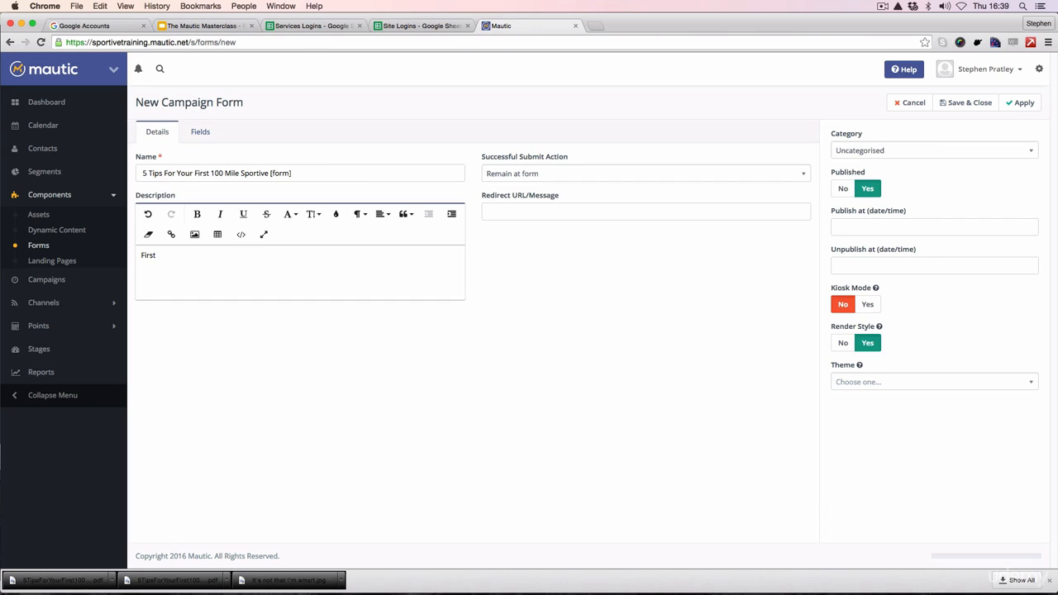
type(" signup page of the \"5 Tips Campaign\"")
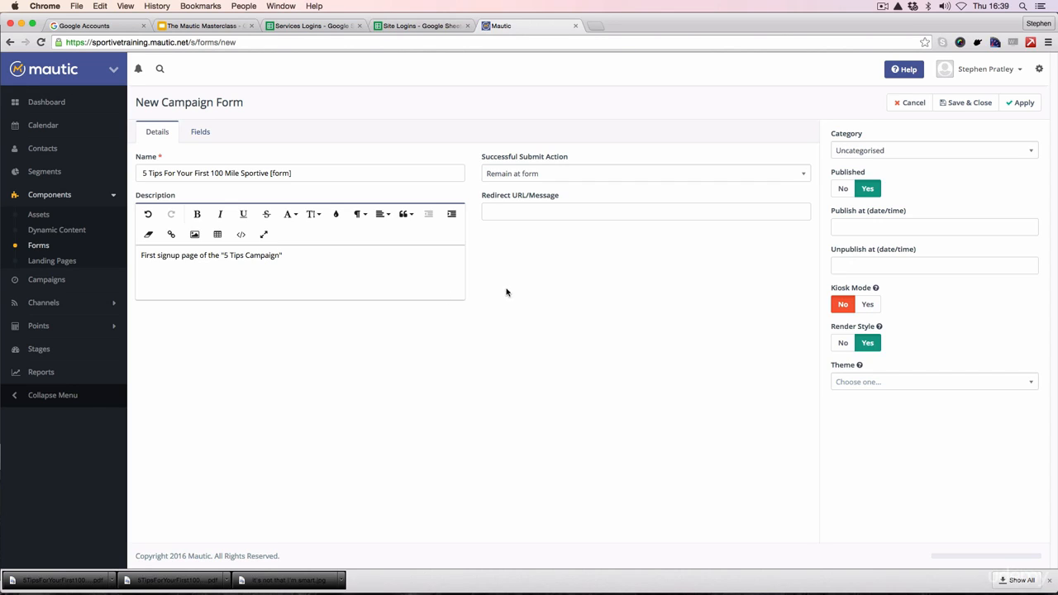
key("Tab")
left_click(795, 178)
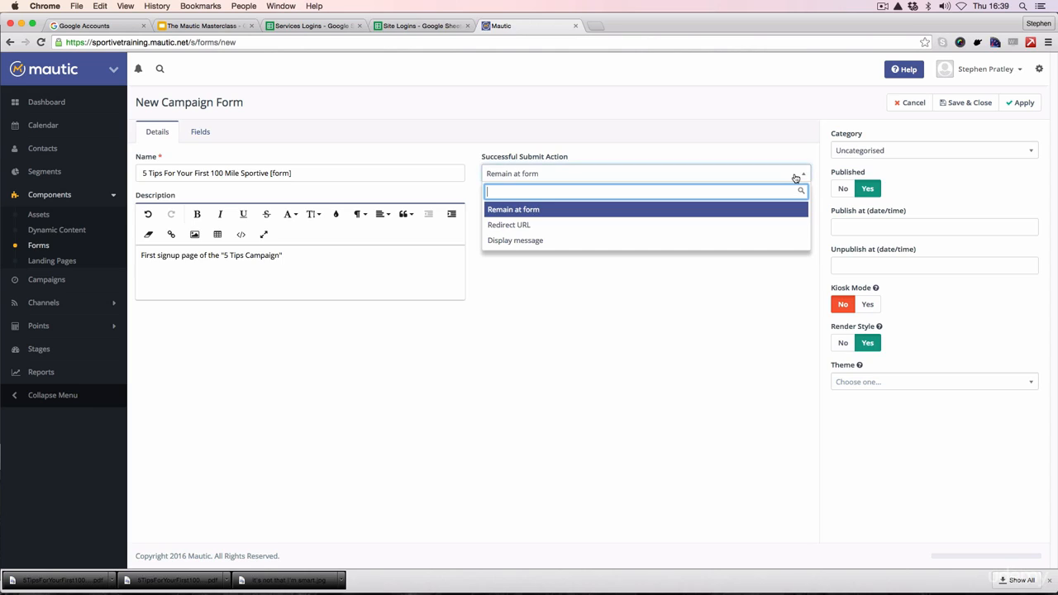
left_click(533, 224)
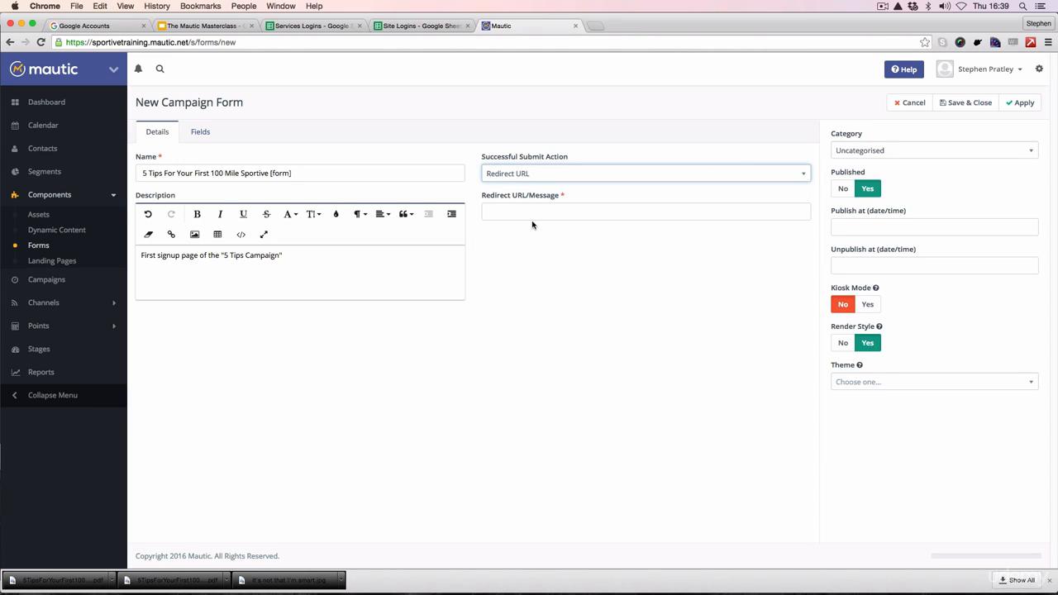
left_click(523, 211)
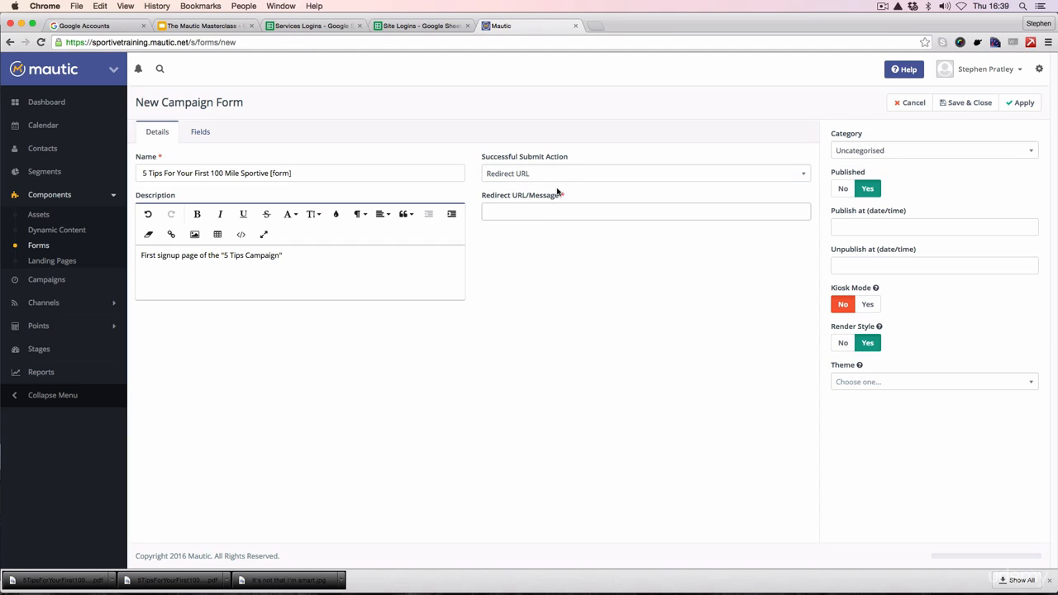
left_click(560, 176)
left_click(551, 210)
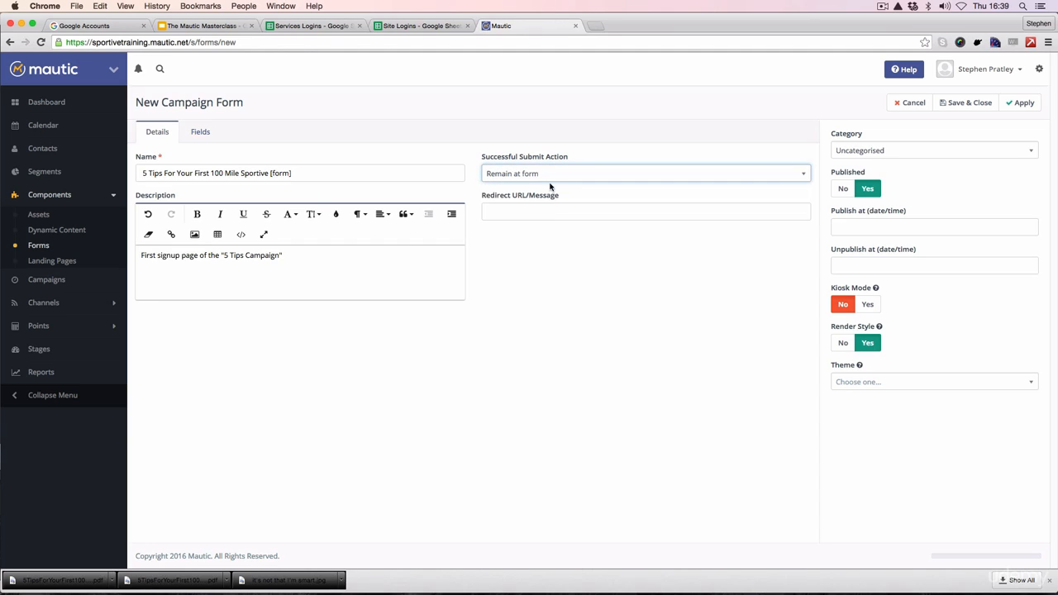
left_click(515, 214)
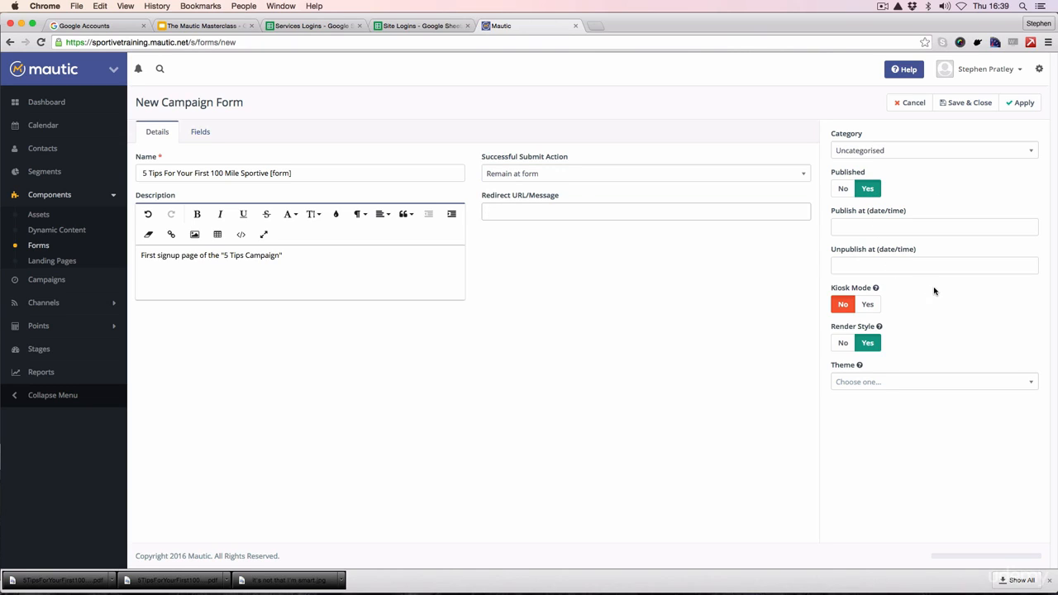
Step: Set the form's theme to Blank and save the new form, keeping it open for editing
mouse_move(876, 288)
left_click(900, 381)
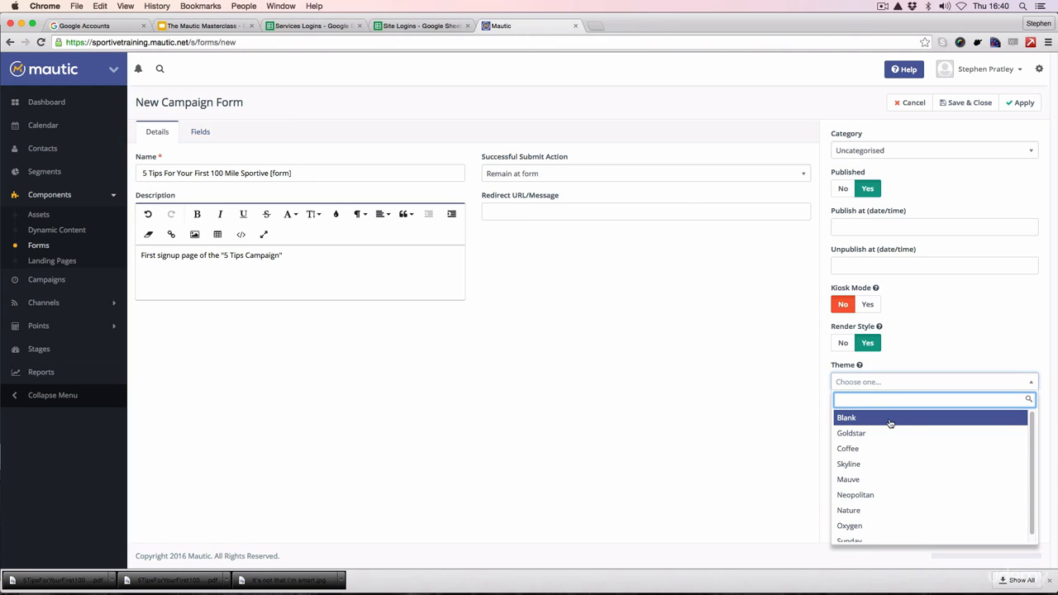
left_click(890, 423)
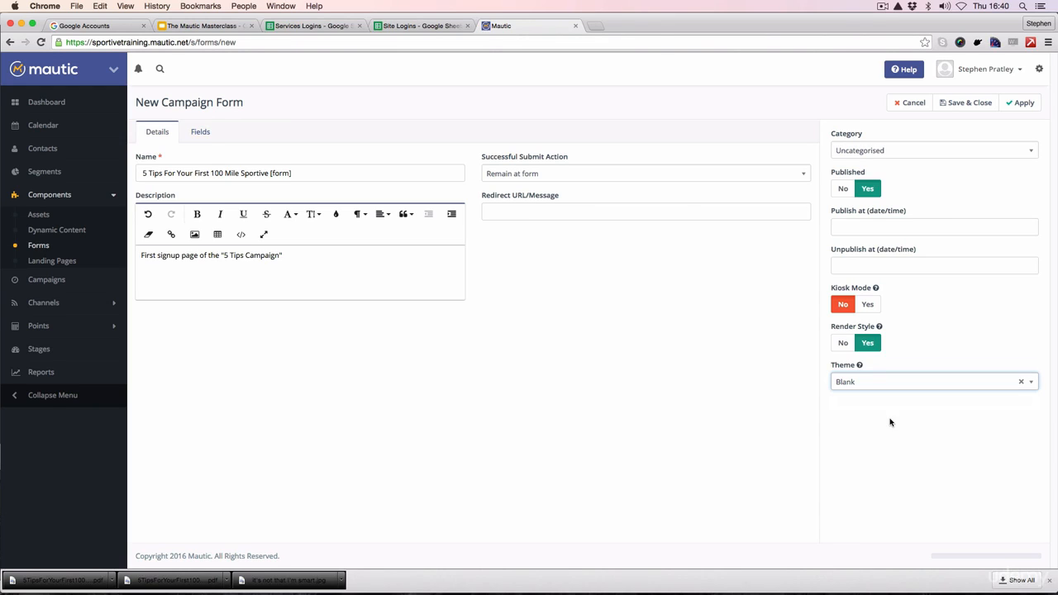
left_click(943, 383)
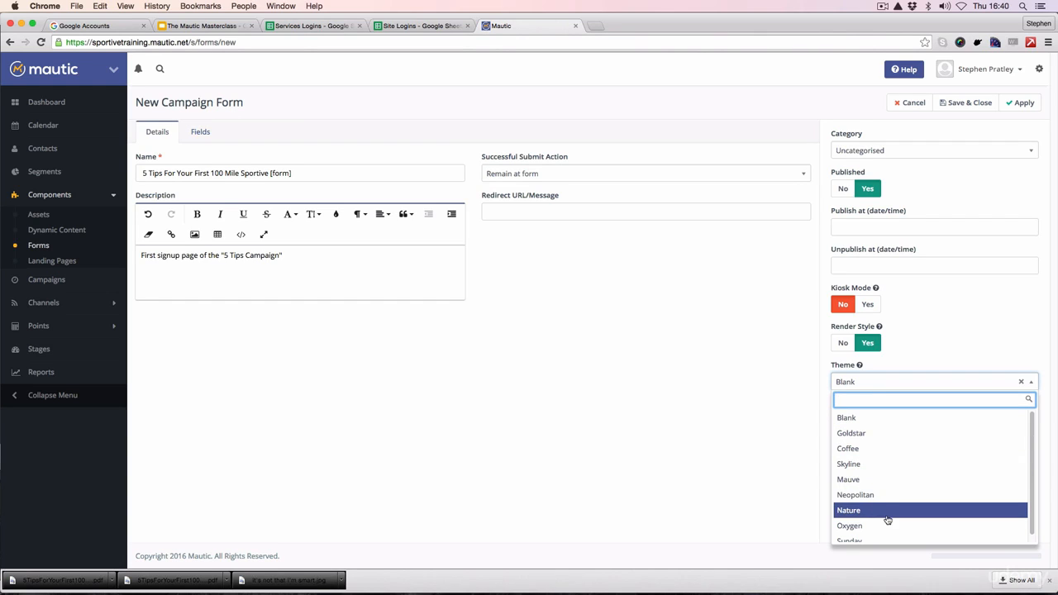
left_click(900, 421)
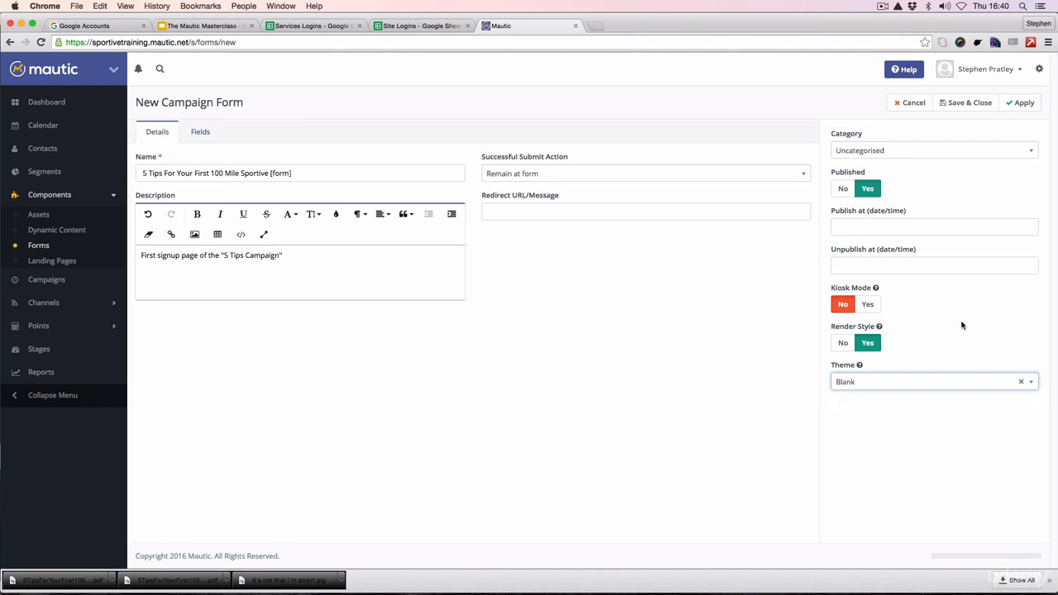
left_click(1024, 105)
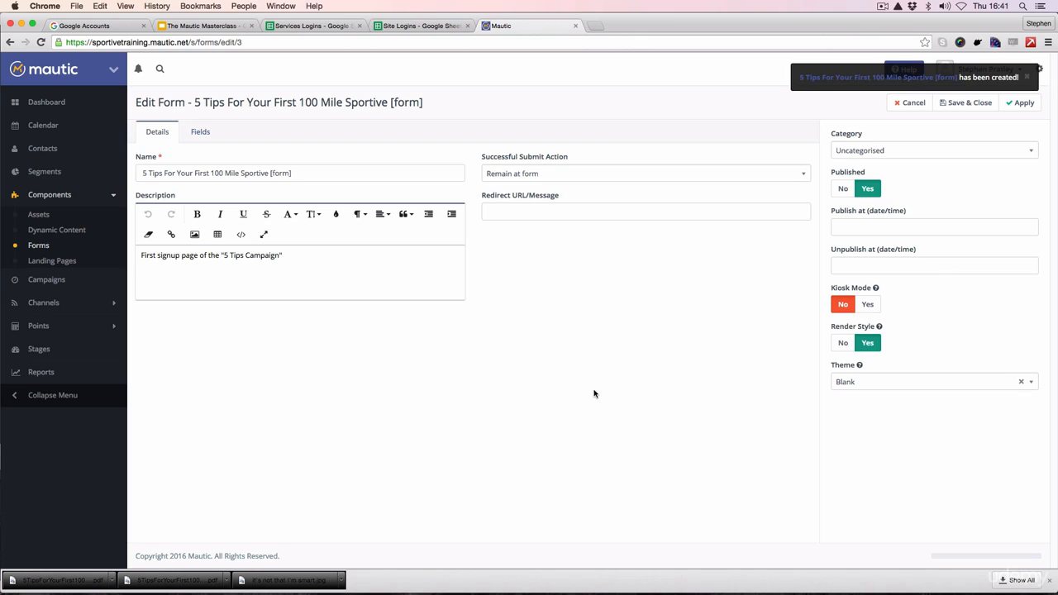
Step: Start a new text field among the form's fields and label it First Name
left_click(200, 133)
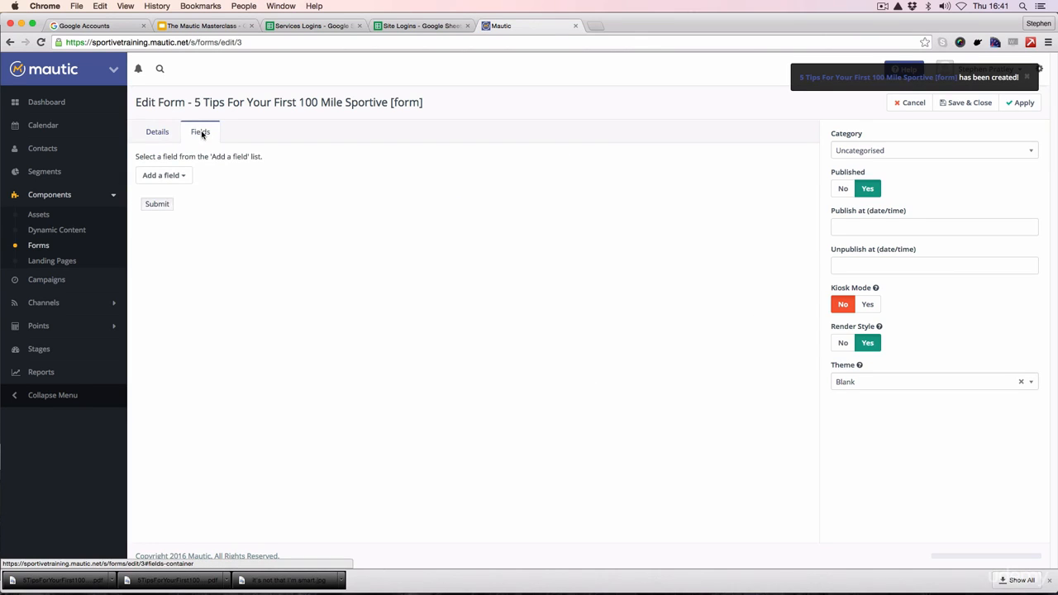
left_click(183, 178)
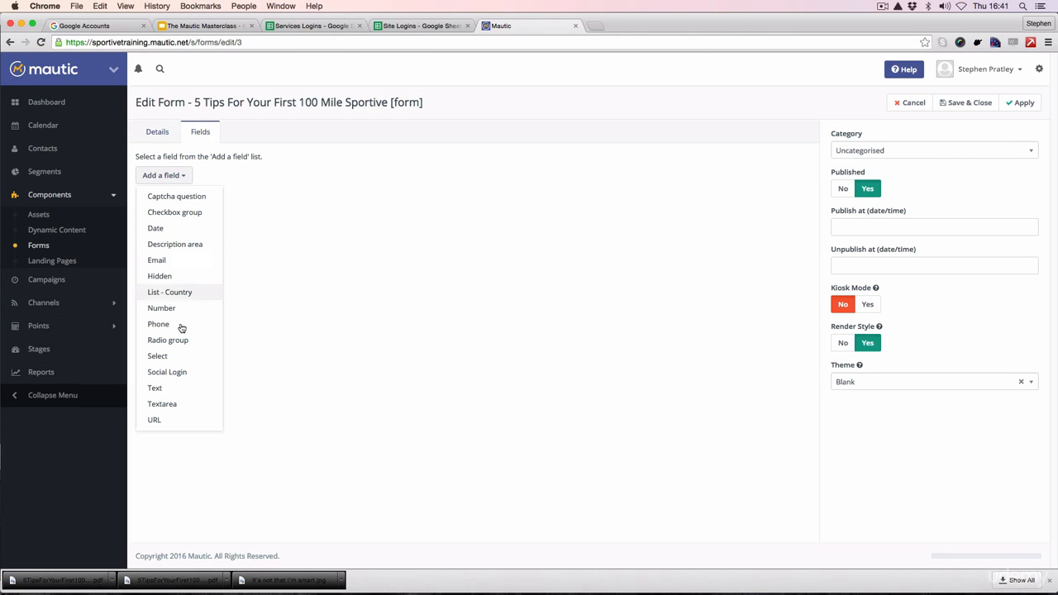
left_click(169, 388)
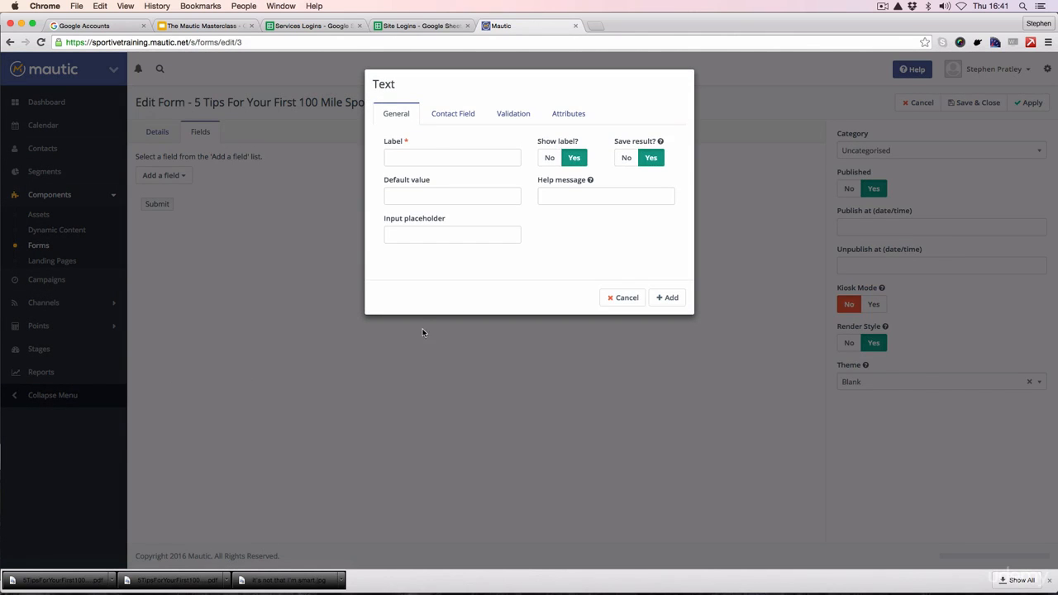
left_click(426, 157)
type("F")
key("Down")
key("Return")
Step: Copy the First Name label into the text field's input placeholder
left_click_drag(439, 158, 386, 158)
key("super+c")
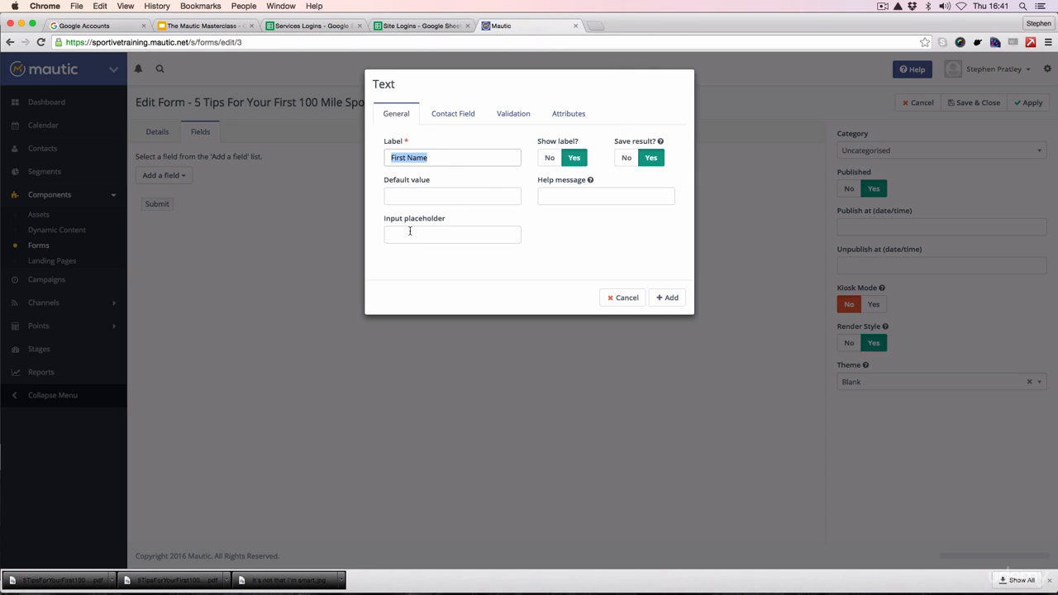
left_click(409, 234)
key("super+v")
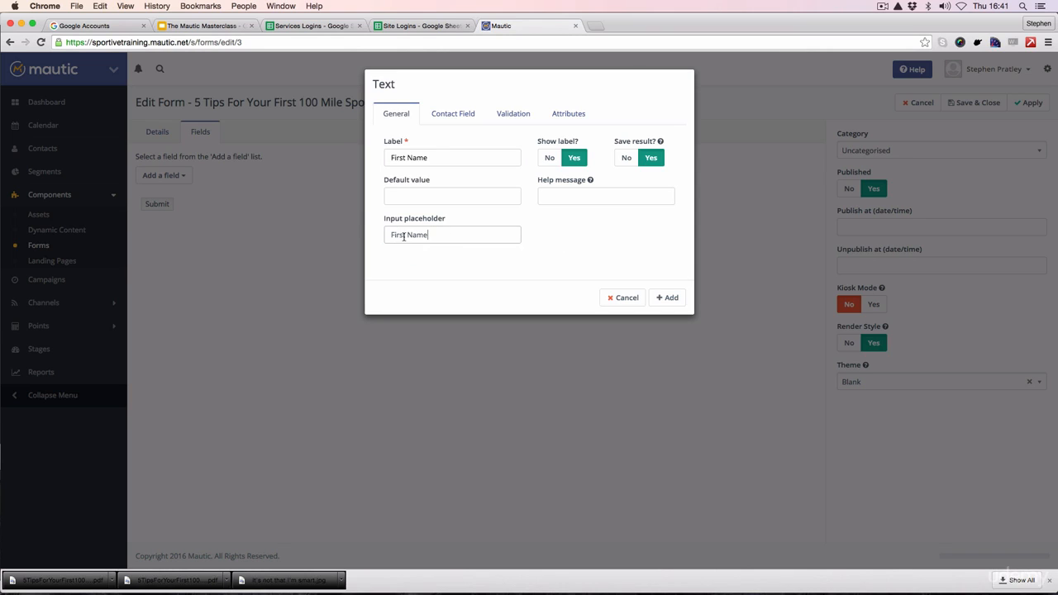
left_click(392, 235)
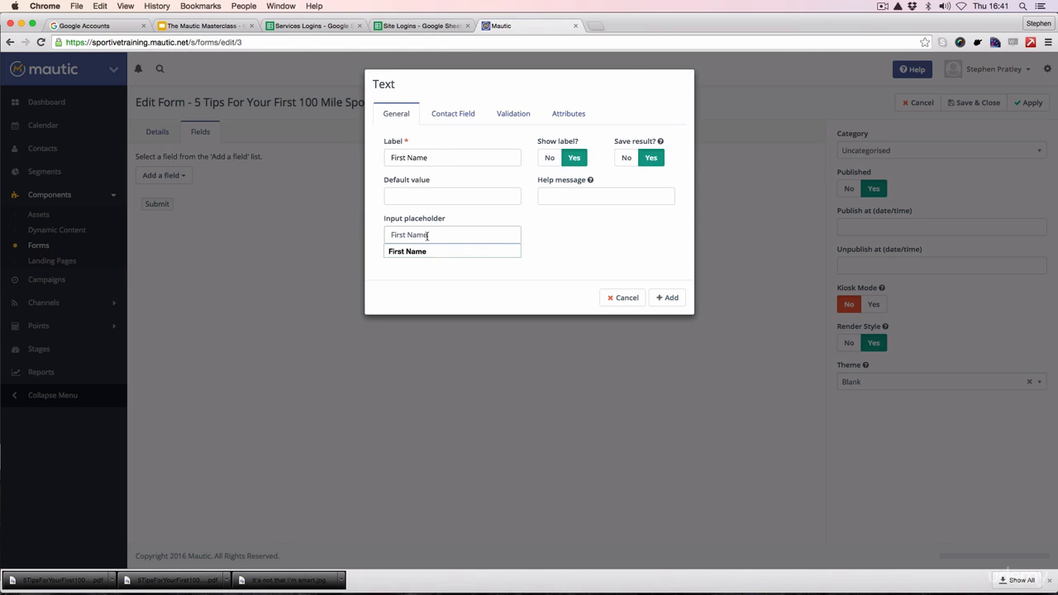
left_click(557, 240)
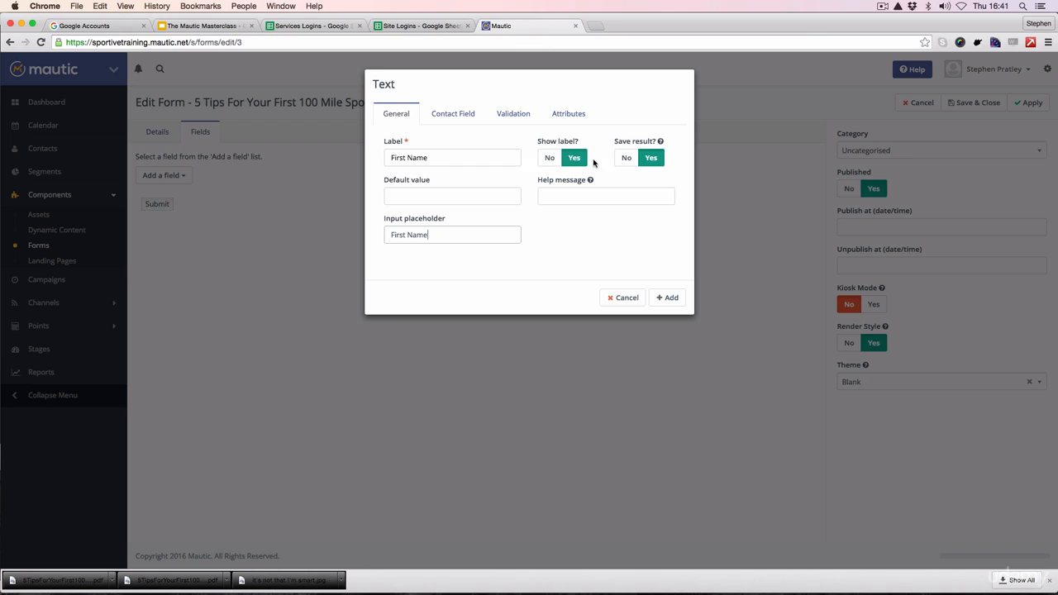
mouse_move(659, 142)
Step: Match the text field to the core contact field First Name
left_click(451, 116)
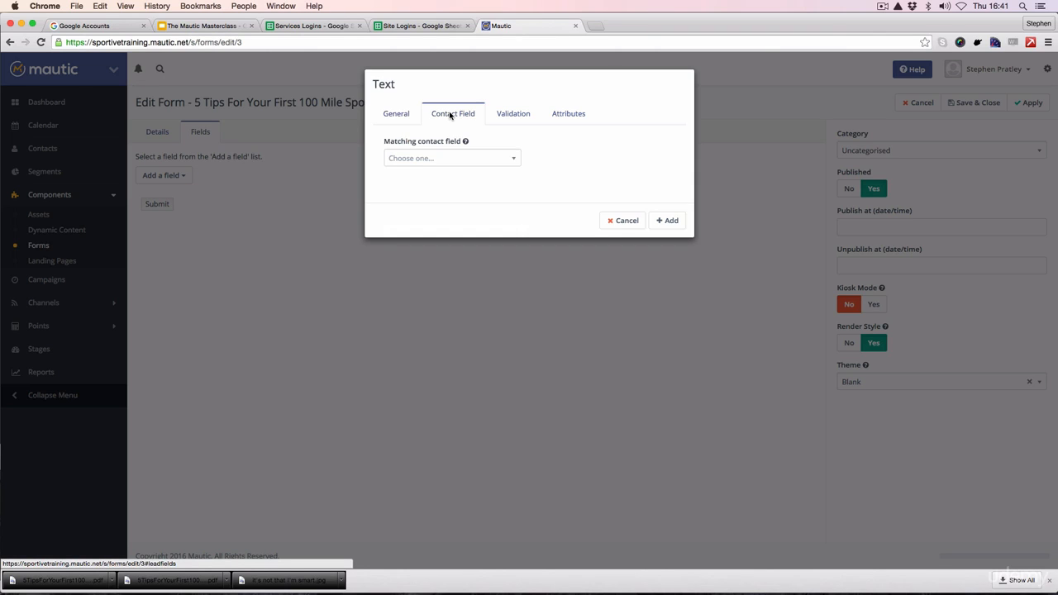
left_click(454, 162)
scroll(479, 253, "down", 3)
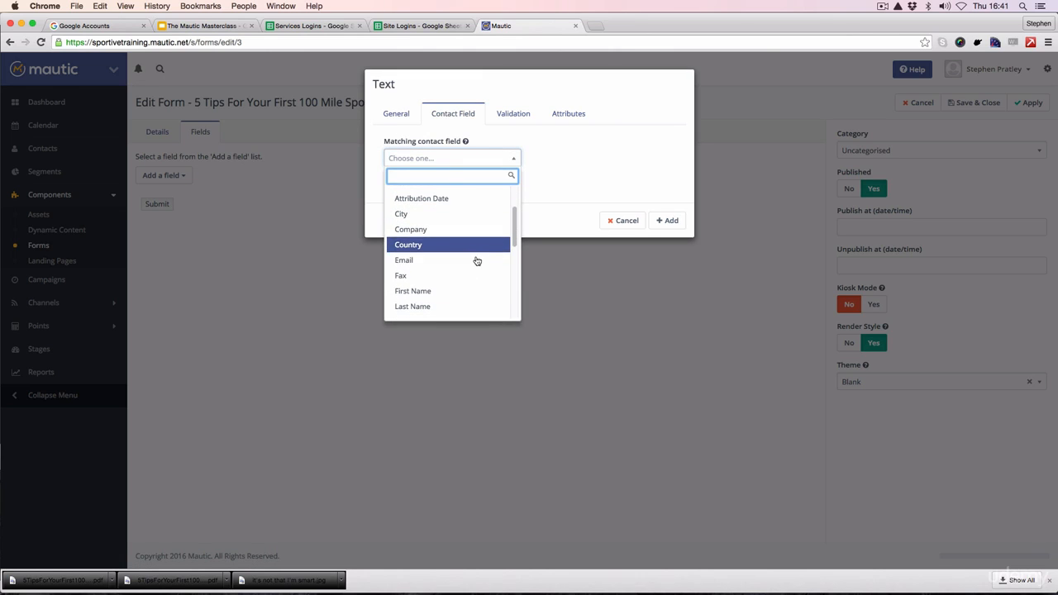
left_click(455, 295)
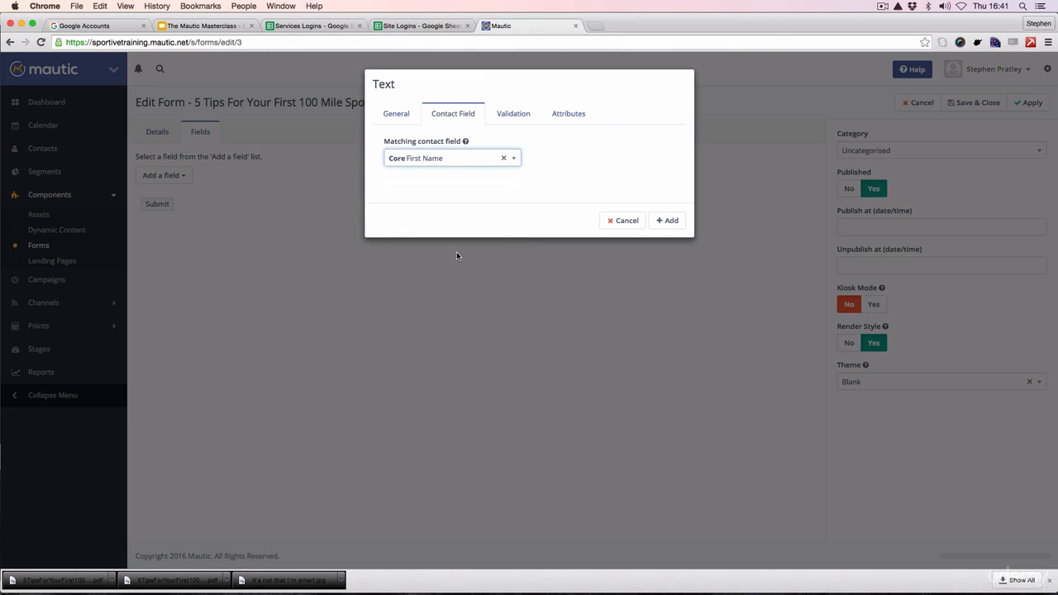
left_click(445, 192)
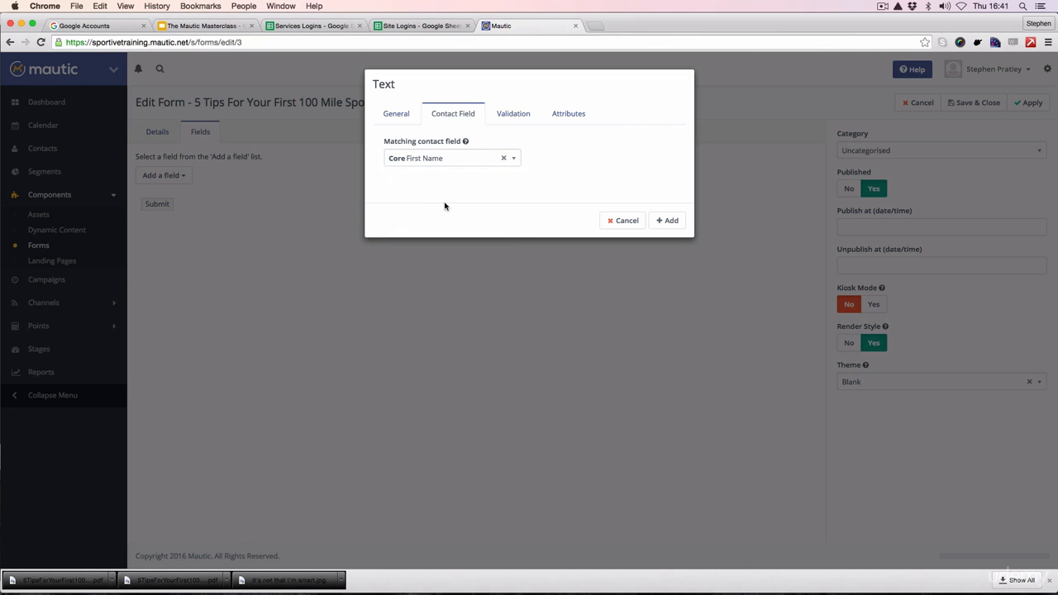
Step: Make the First Name field required and add it to the form
left_click(518, 118)
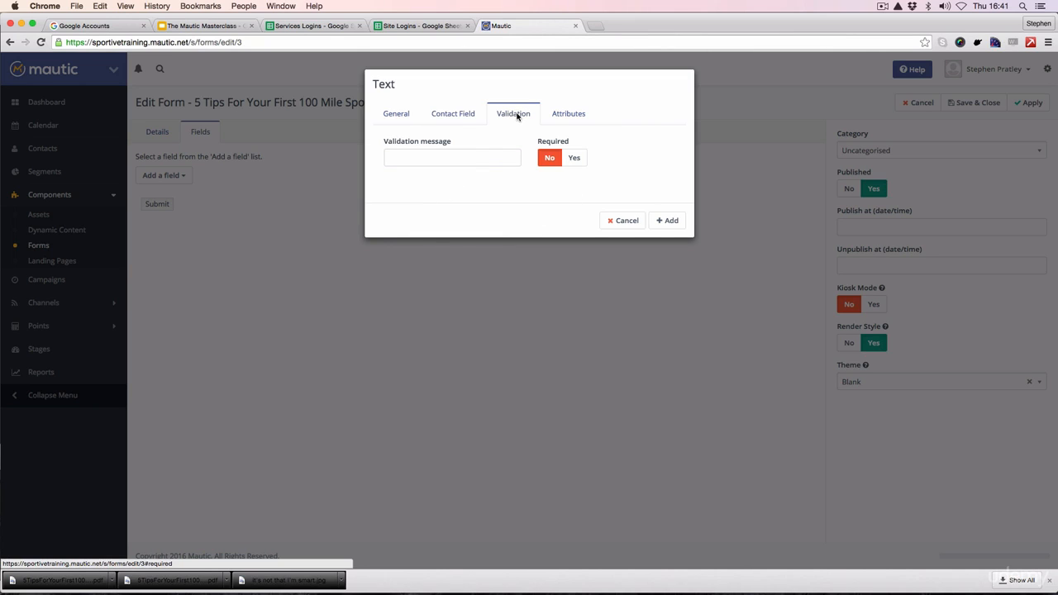
left_click(573, 158)
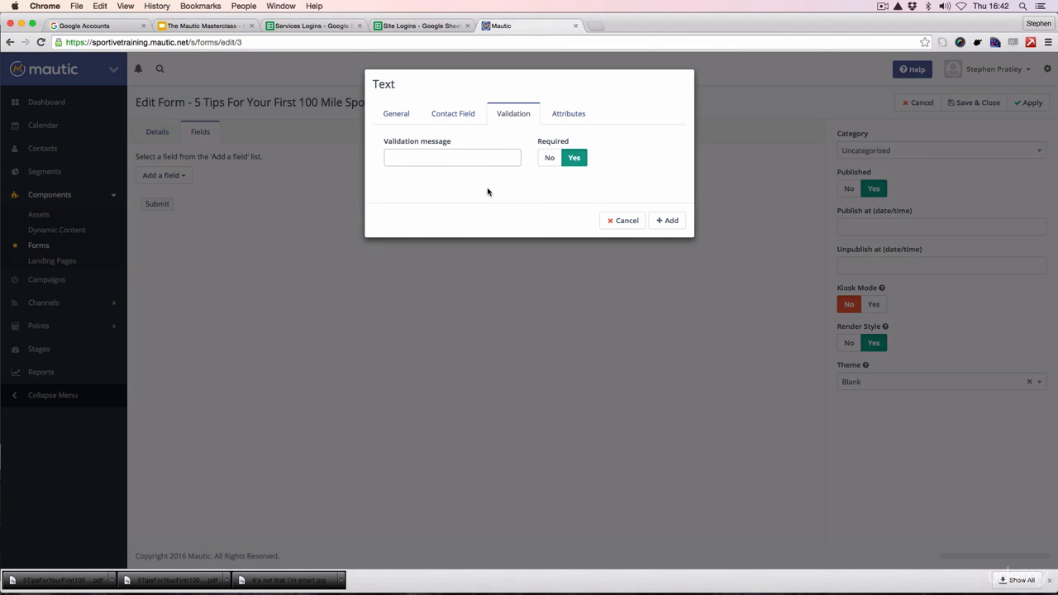
left_click(567, 116)
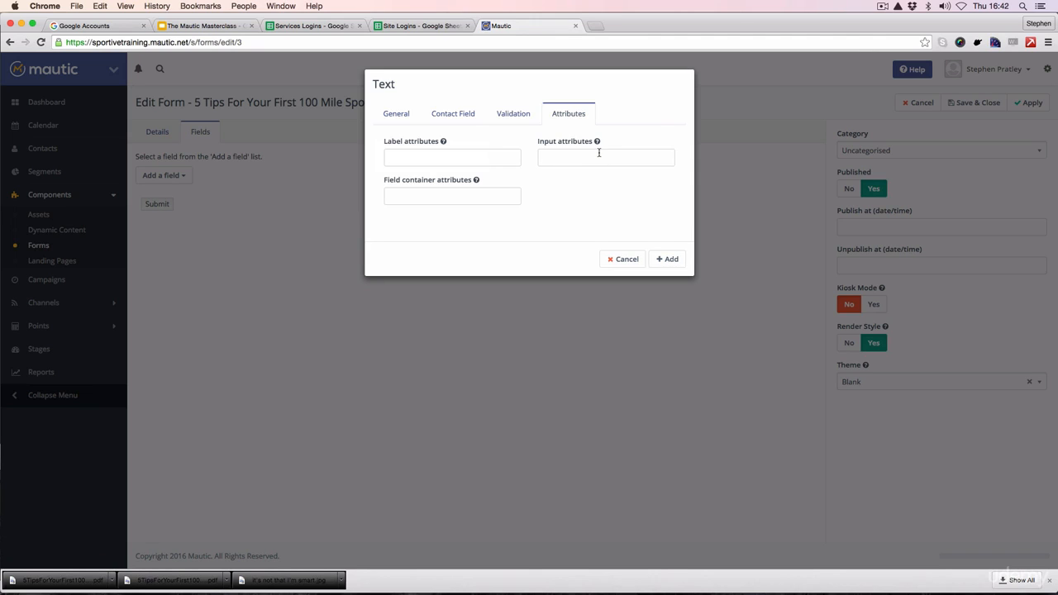
mouse_move(598, 142)
left_click(668, 261)
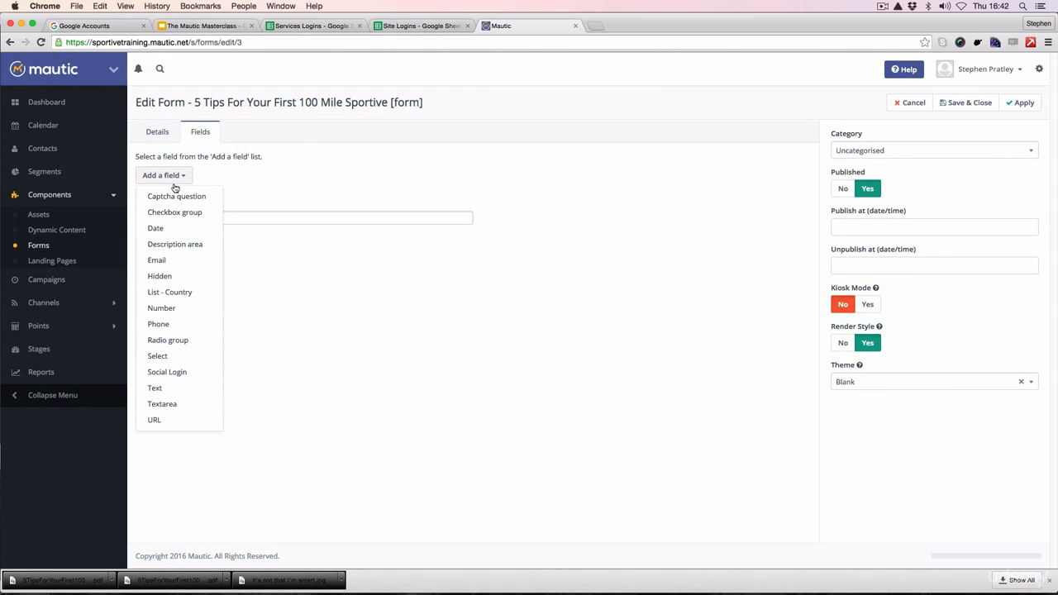
Step: Start a new email field labelled Email Address and give it the input placeholder Email Address
left_click(177, 261)
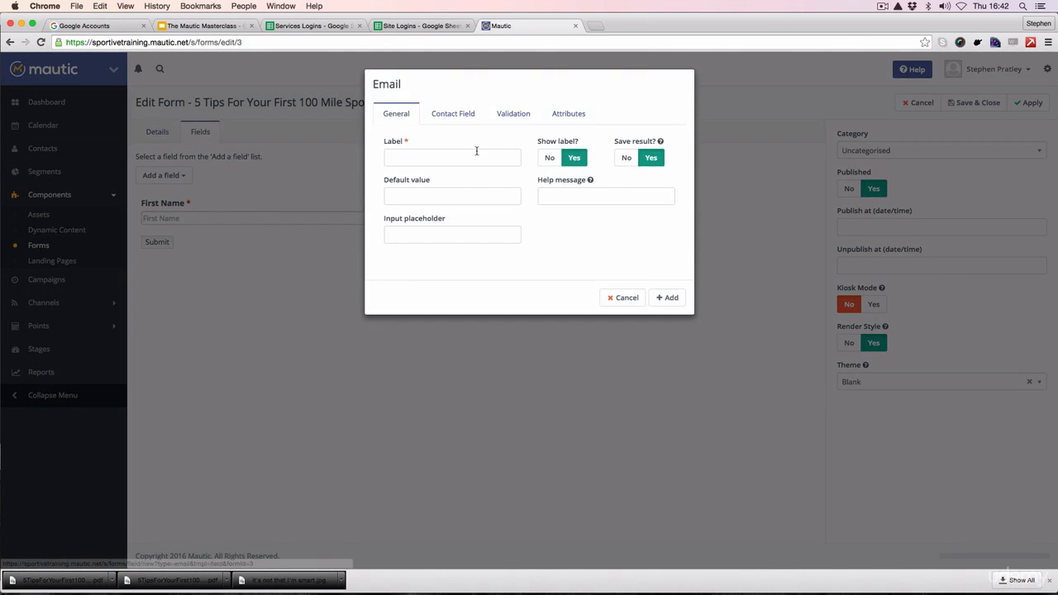
left_click(423, 156)
type("E")
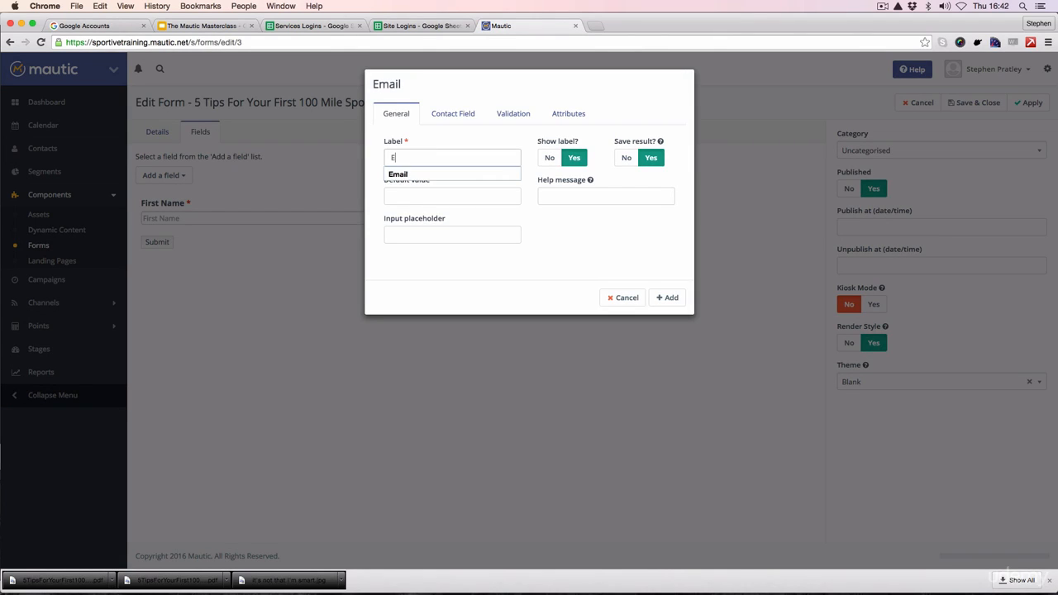
type("mail Addres")
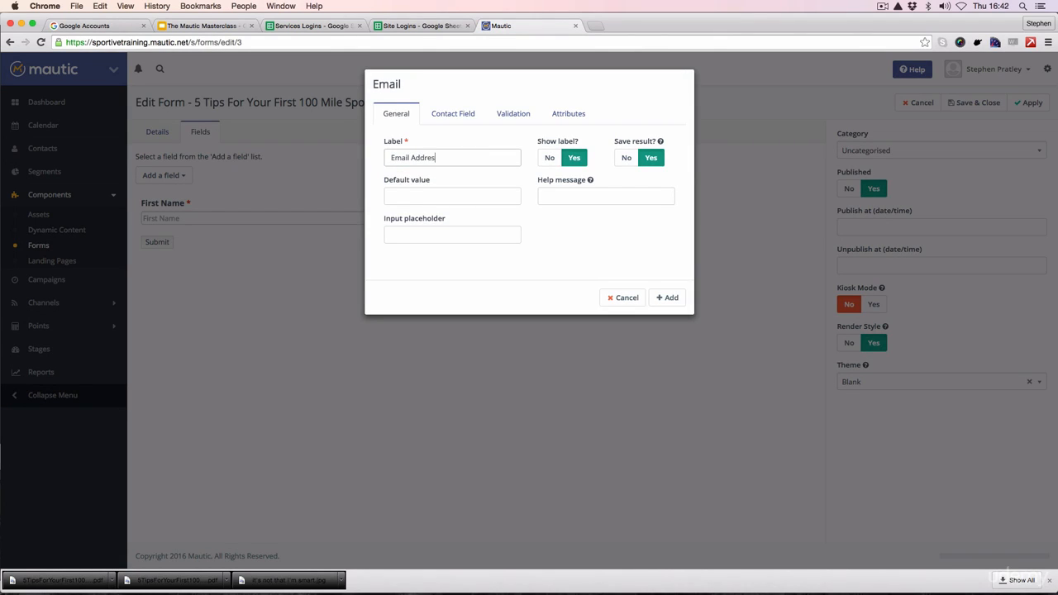
type("s")
key("super+a")
left_click(418, 235)
key("Down")
key("Return")
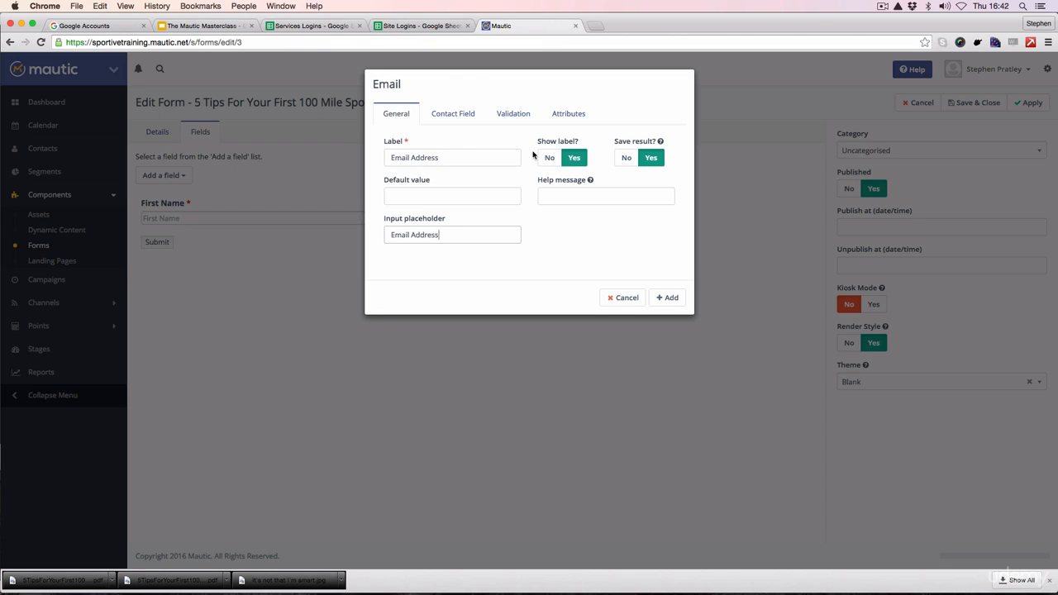
Step: Check the email field's matching contact field, make the field required and add it to the form
left_click(454, 113)
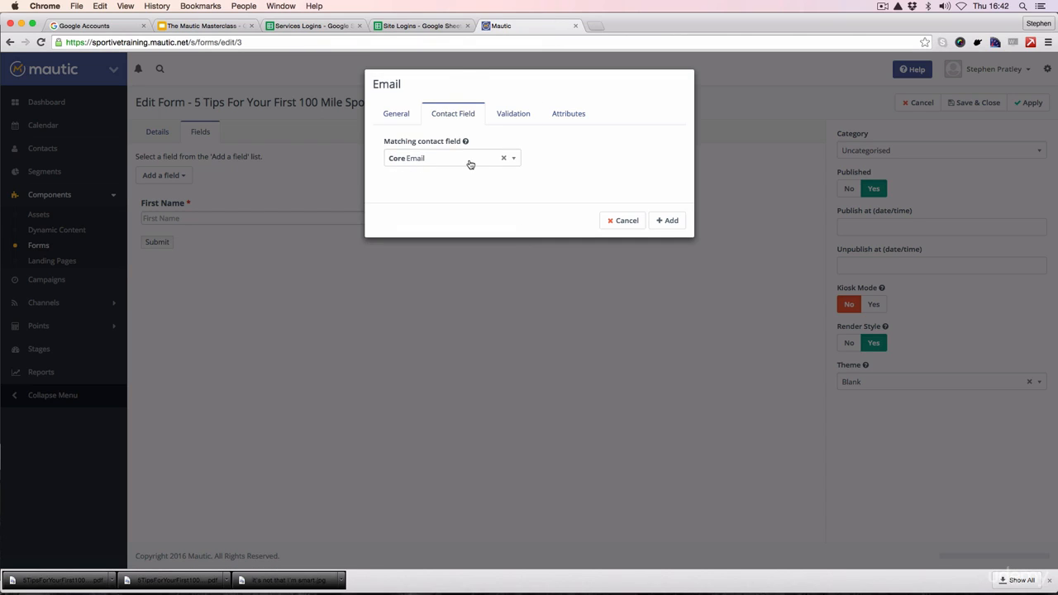
left_click(513, 114)
left_click(576, 159)
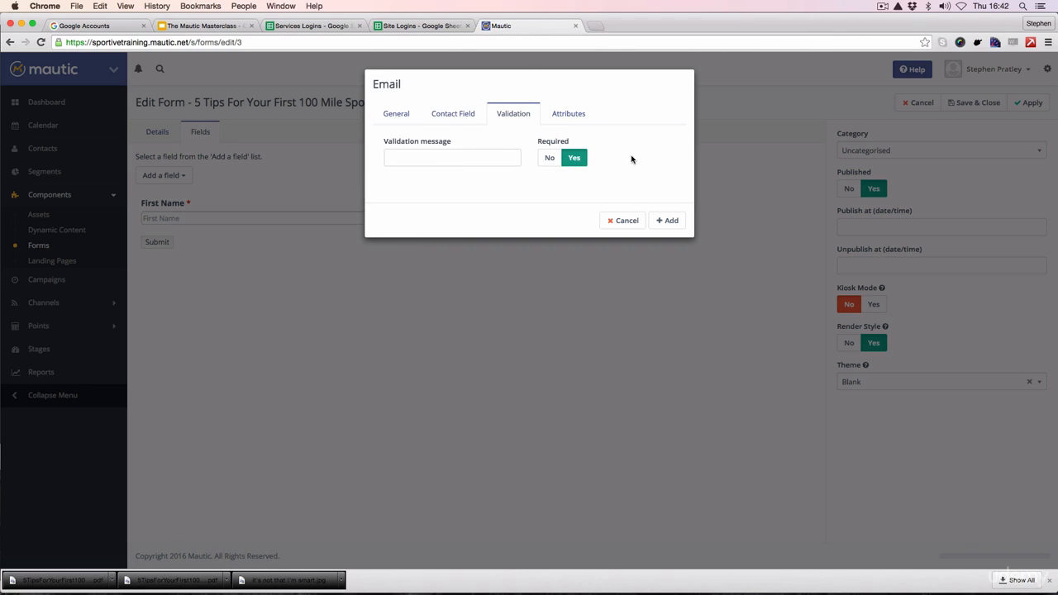
left_click(669, 221)
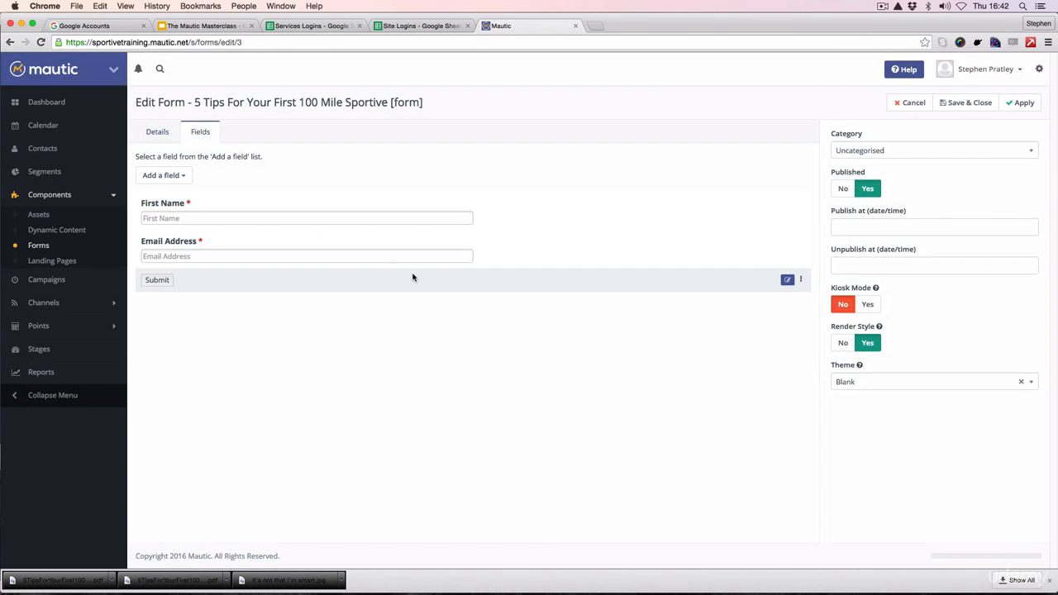
Step: Relabel the form's submit button as "Get the Tipsheet...", then save and close the form
left_click(787, 279)
left_click_drag(436, 156, 376, 154)
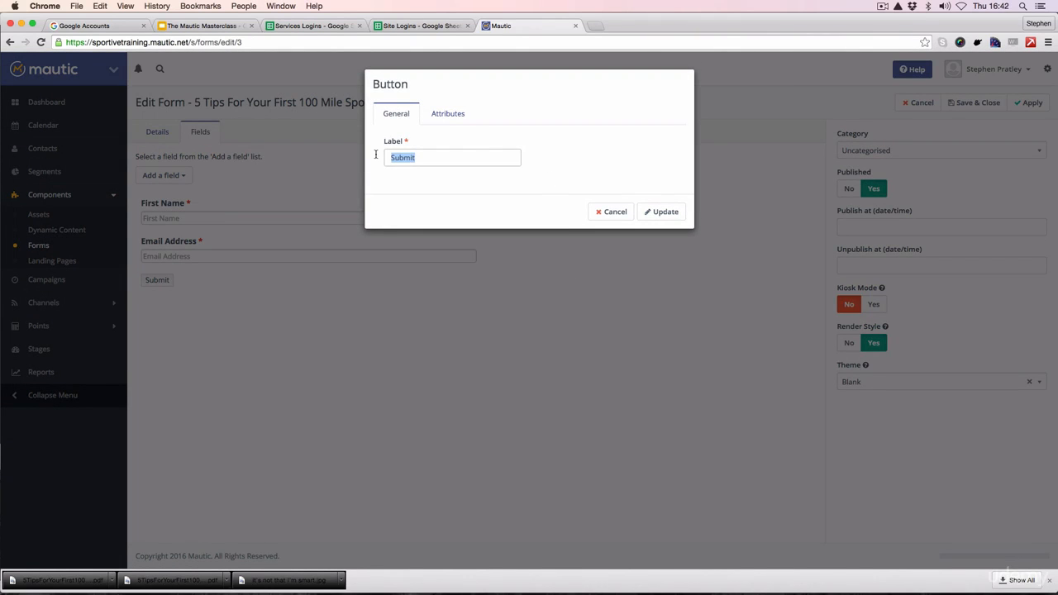
type("Get t")
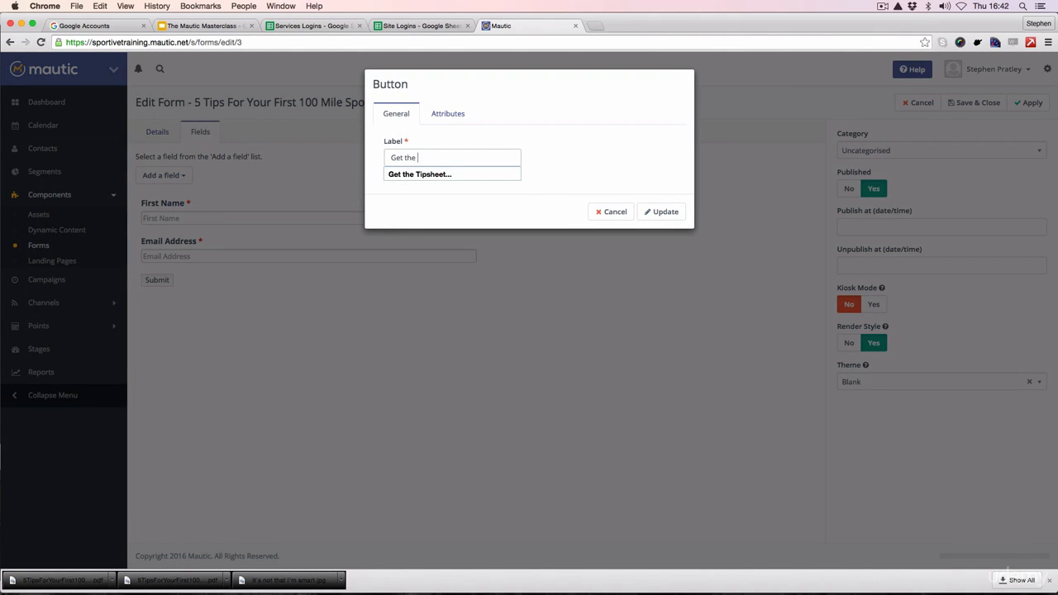
type("he")
key("Down")
key("Tab")
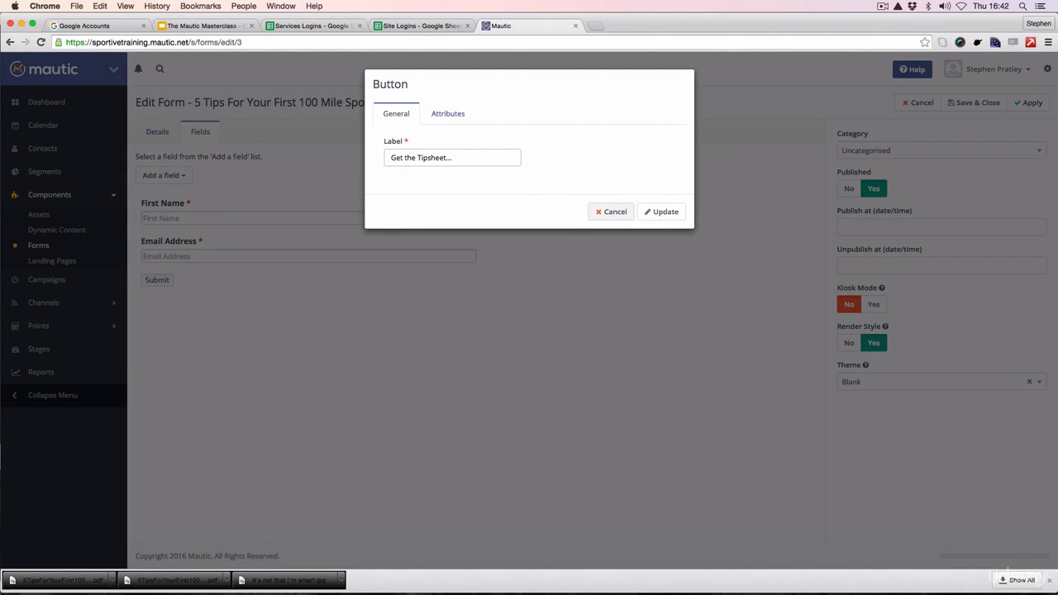
left_click(443, 113)
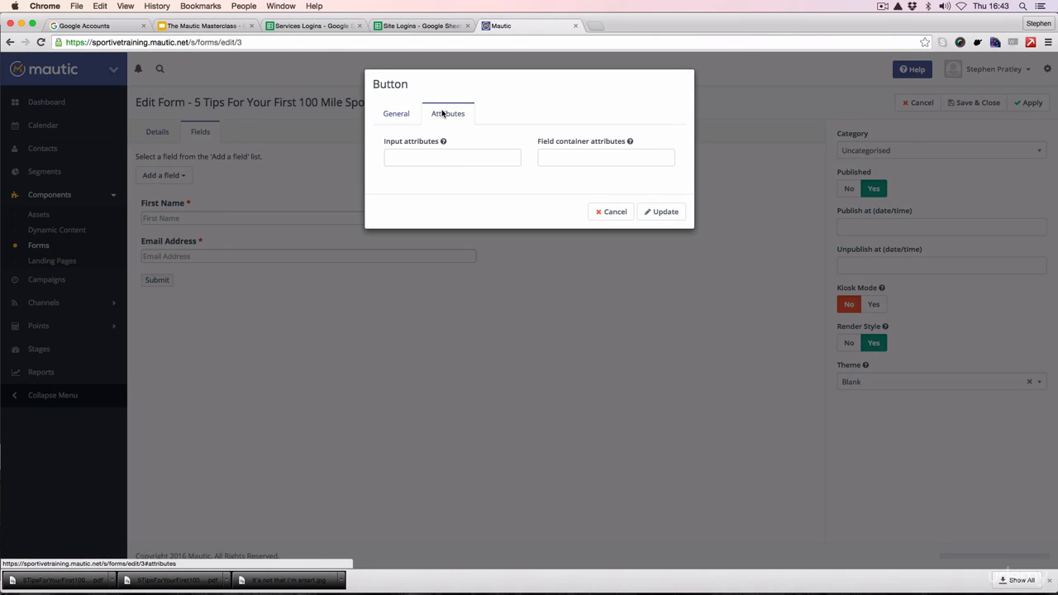
left_click(395, 113)
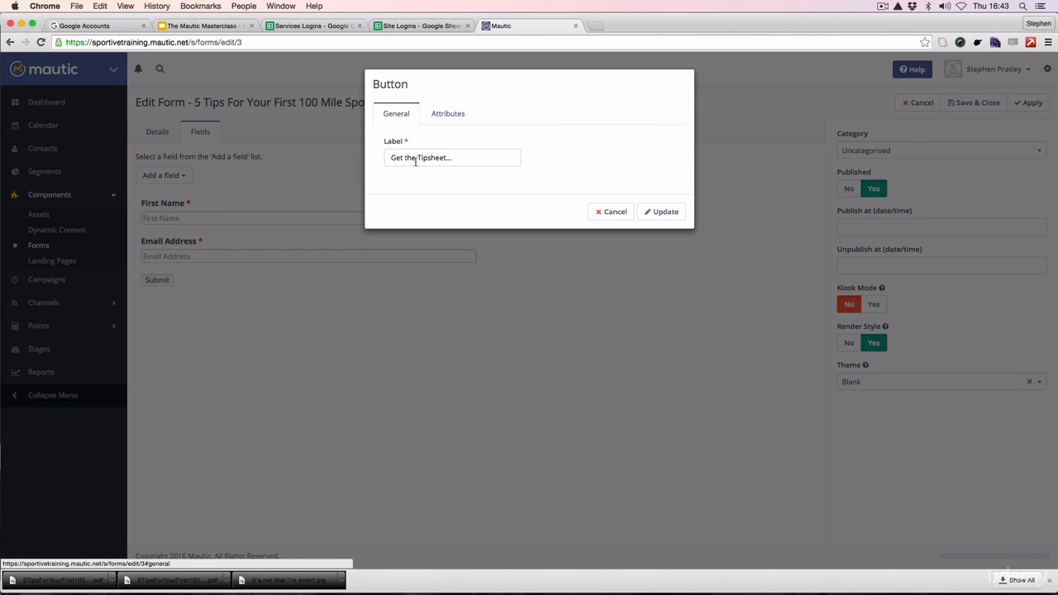
left_click(661, 212)
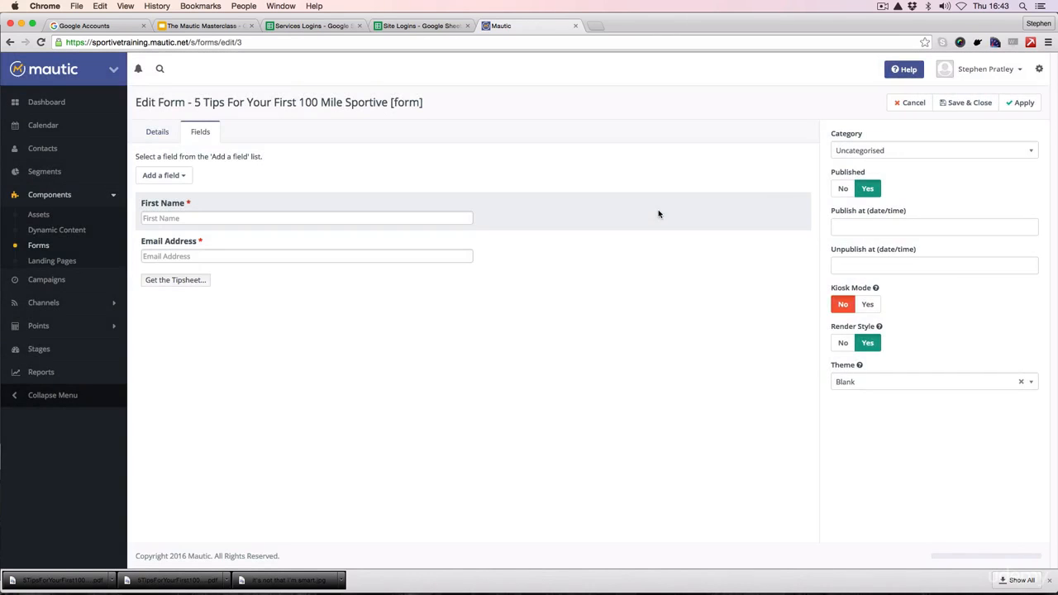
left_click(1017, 105)
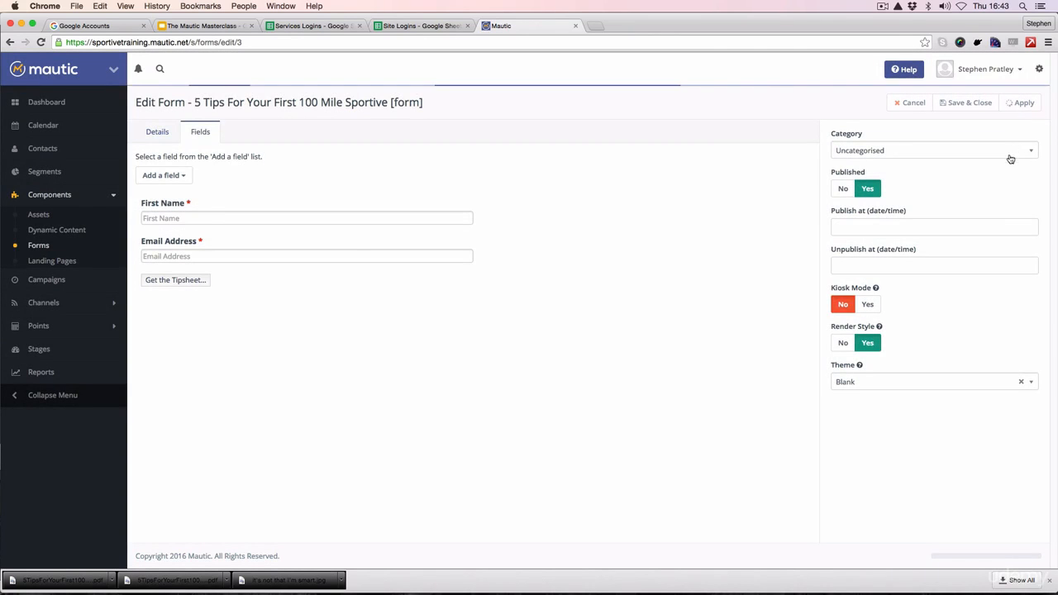
left_click(967, 103)
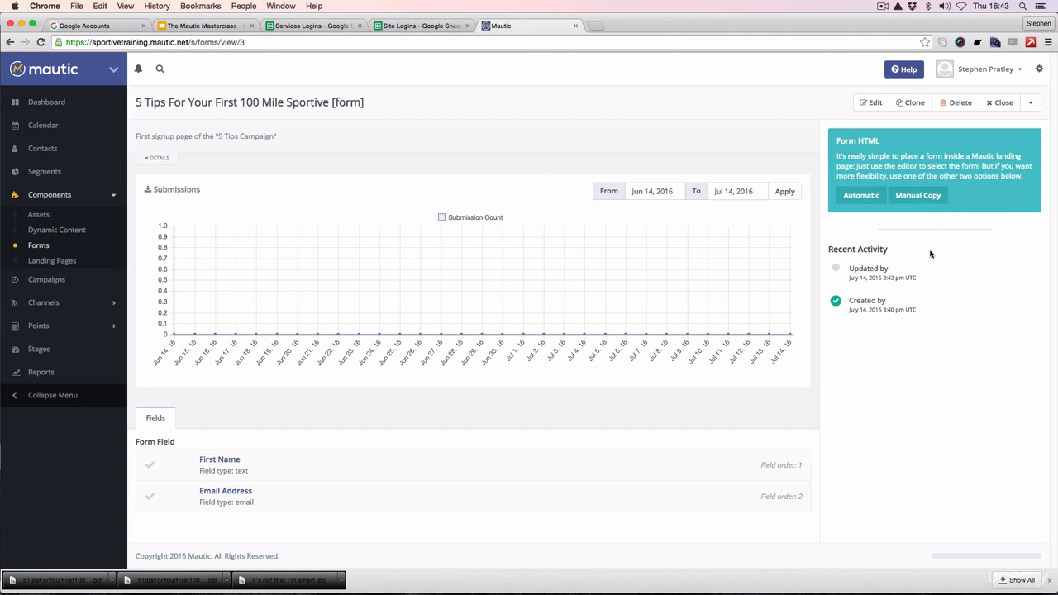
Step: Examine the form's Manual Copy script and body HTML, then open the Automatic embed option
left_click(916, 198)
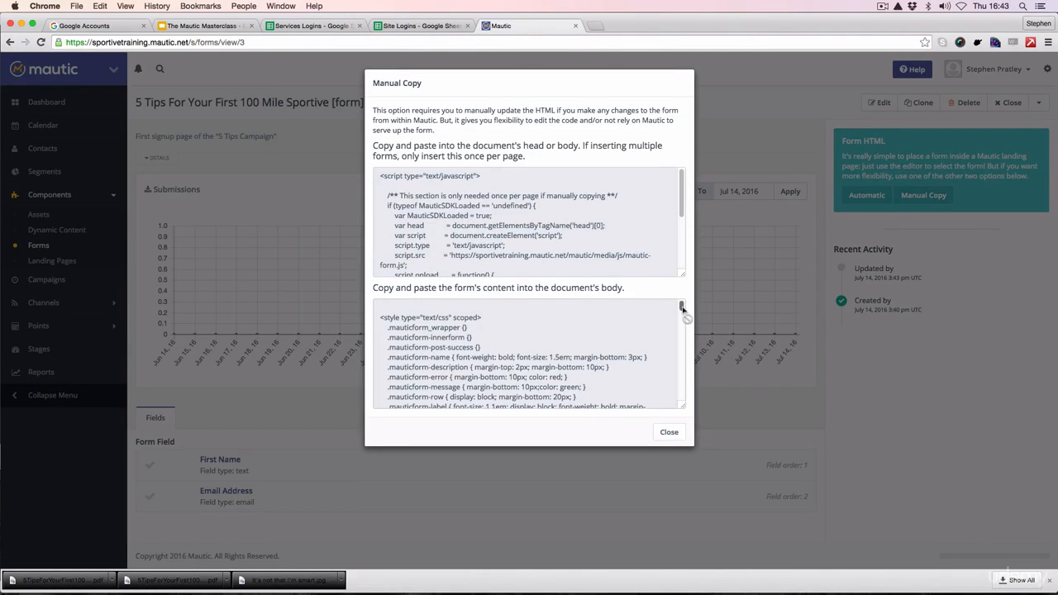
mouse_move(682, 310)
left_mouse_down()
mouse_move(680, 398)
mouse_move(673, 306)
left_mouse_up()
mouse_move(682, 191)
left_mouse_down()
mouse_move(683, 248)
mouse_move(683, 192)
left_mouse_up()
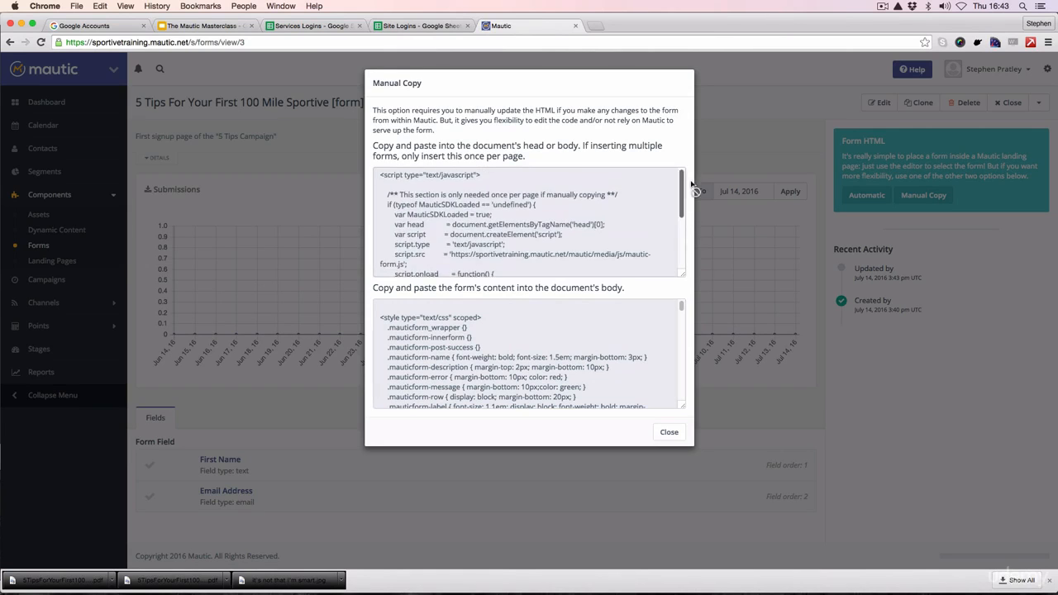
left_click(669, 433)
left_click(859, 196)
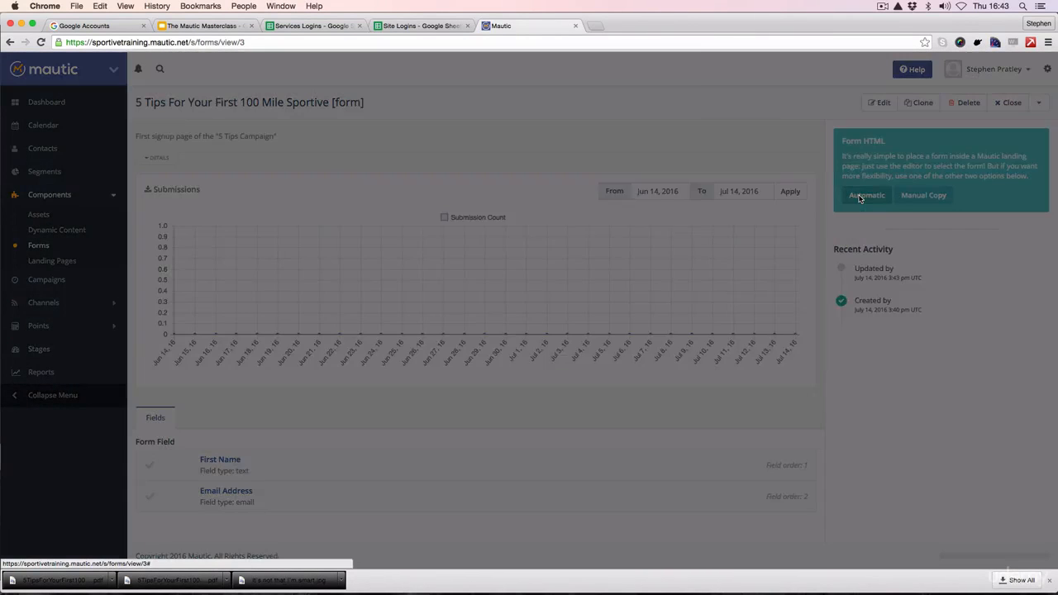